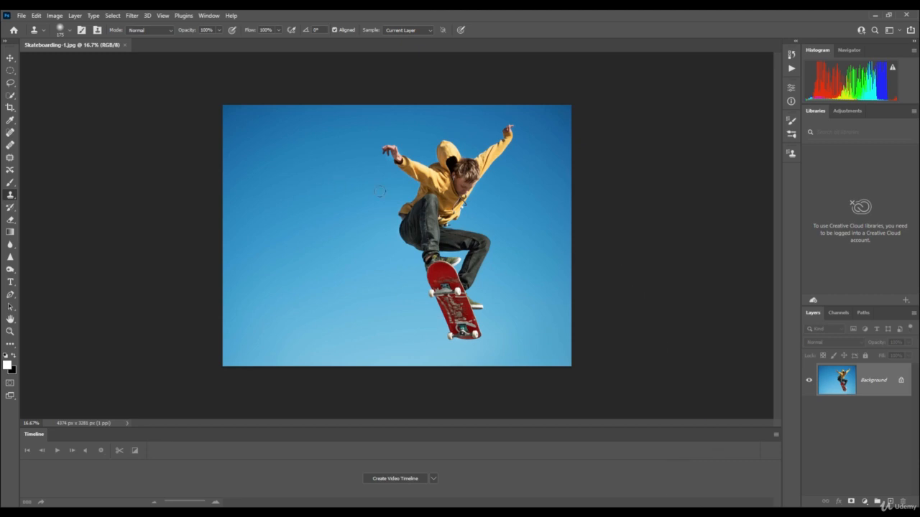
# Unlock the background layer and select the skateboarder with Select Subject in Select and Mask, with preview transparency at 99%
pyautogui.click(901, 381)
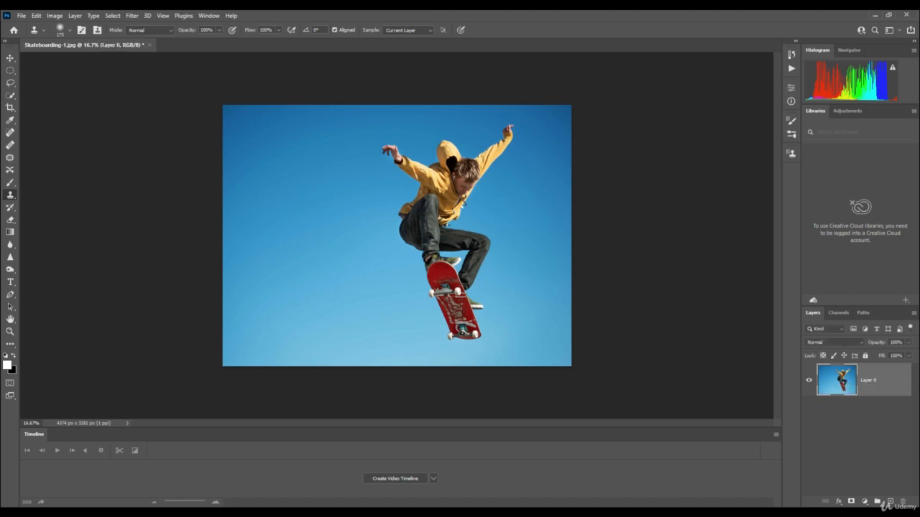
pyautogui.click(112, 15)
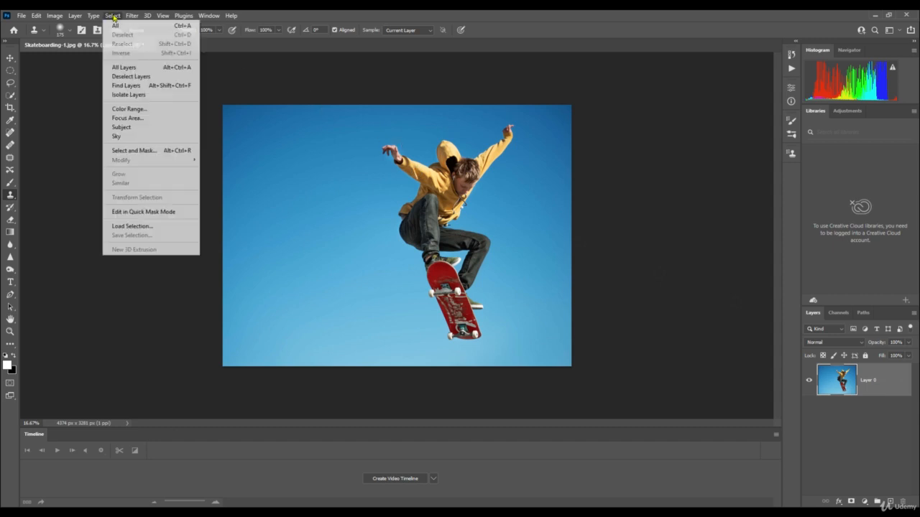
pyautogui.click(135, 150)
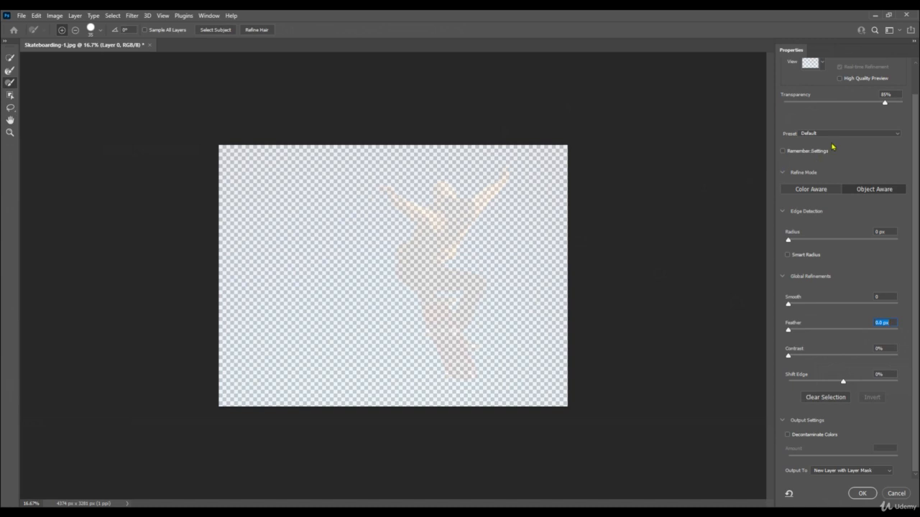
pyautogui.moveTo(885, 105); pyautogui.dragTo(759, 109)
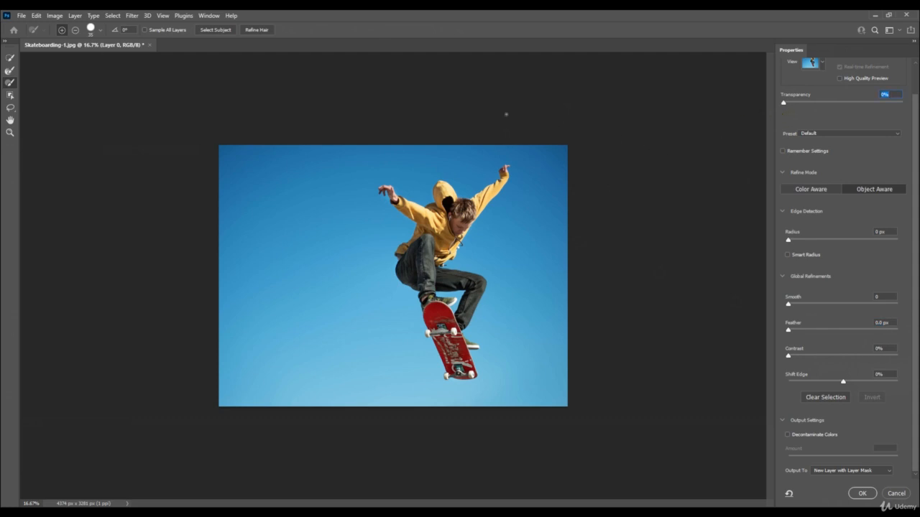
pyautogui.click(211, 31)
pyautogui.moveTo(783, 105); pyautogui.dragTo(902, 115)
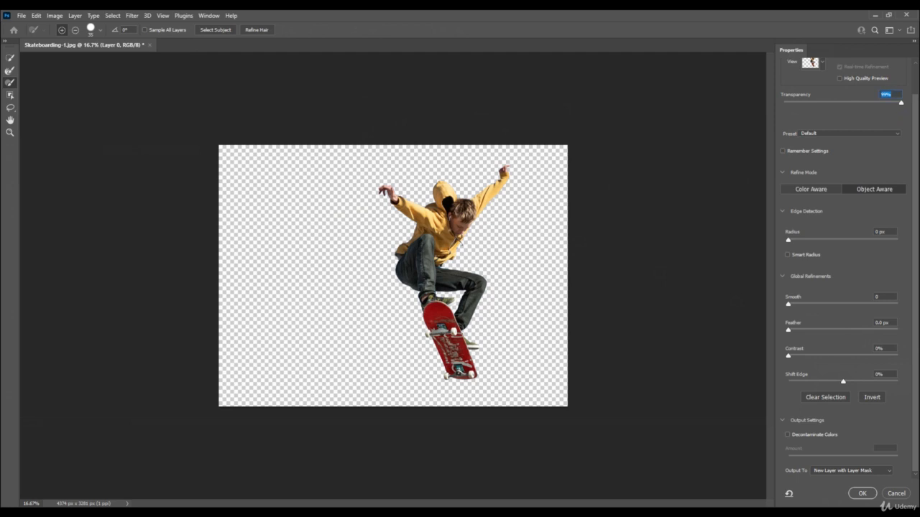
# Set the selection's Smooth to 17 and output the skateboarder cutout to a new layer with layer mask
pyautogui.click(10, 133)
pyautogui.click(444, 231)
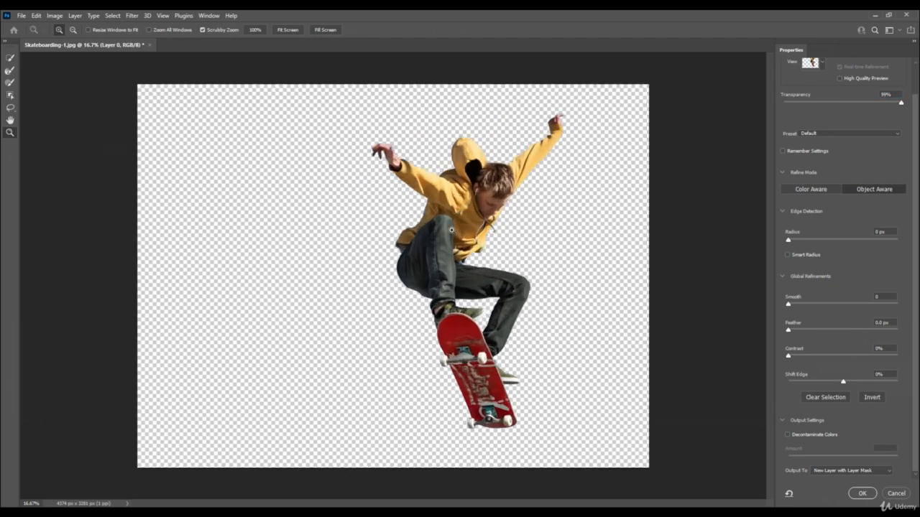
pyautogui.click(489, 207)
pyautogui.click(562, 147)
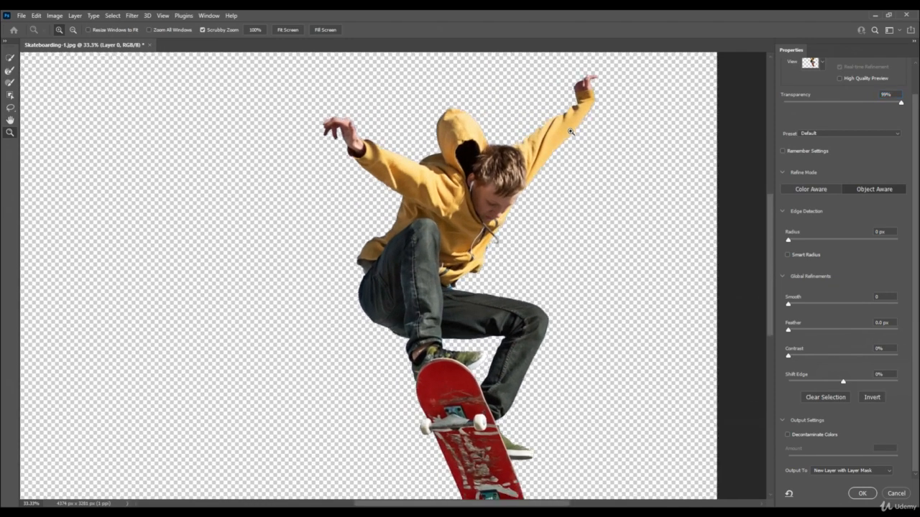
pyautogui.moveTo(770, 226); pyautogui.dragTo(755, 214)
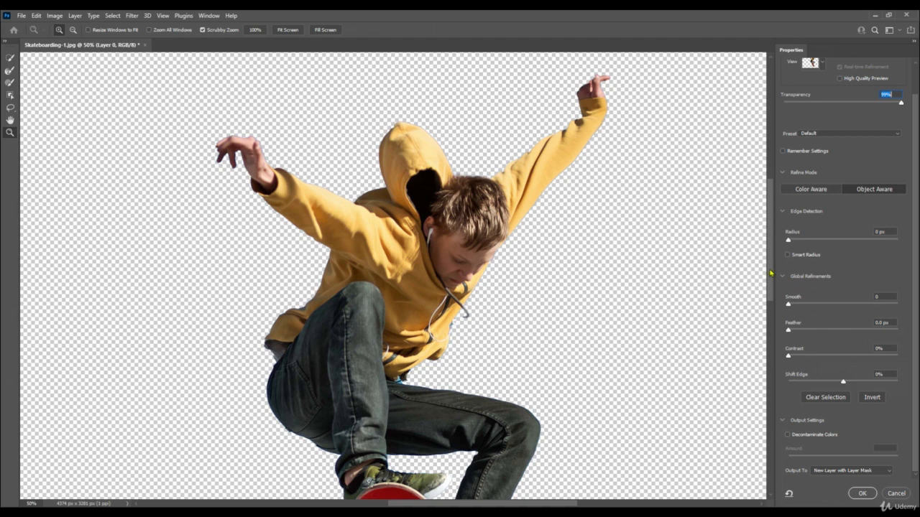
pyautogui.moveTo(770, 273); pyautogui.dragTo(806, 307)
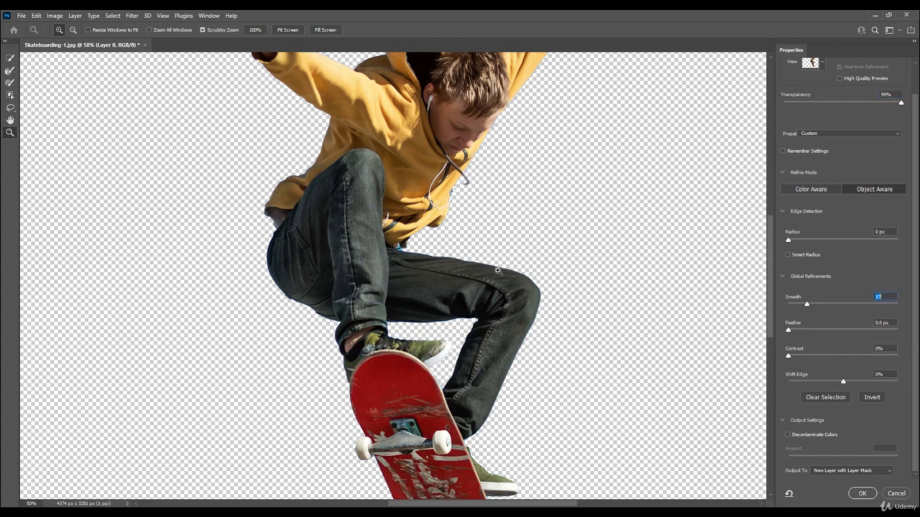
pyautogui.click(862, 494)
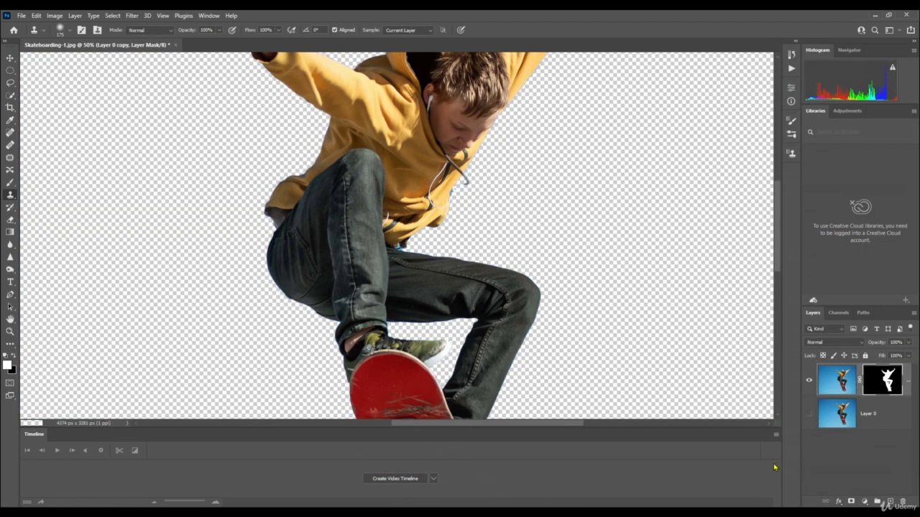
# Save a copy of the skateboarder cutout in PNG format as Skateboarding-1.png in the photos for course folder
pyautogui.moveTo(777, 251); pyautogui.dragTo(762, 235)
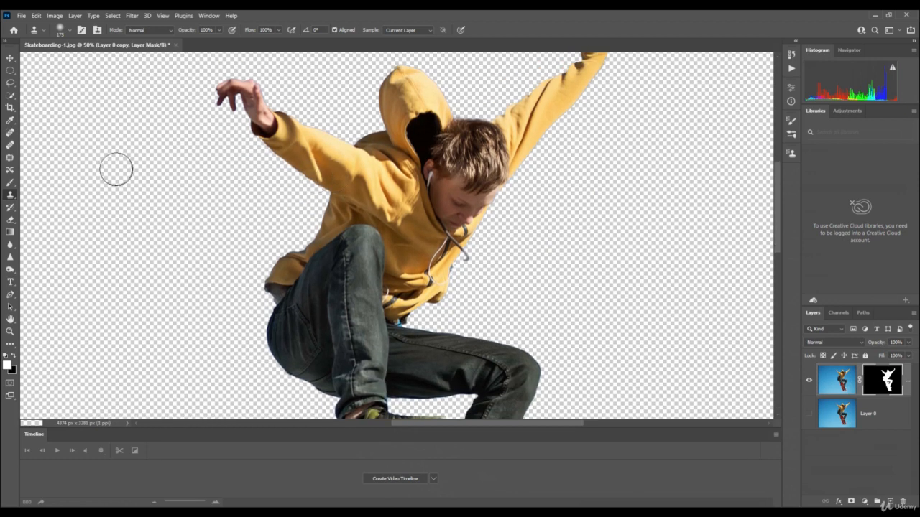
pyautogui.hotkey('ctrl', '0')
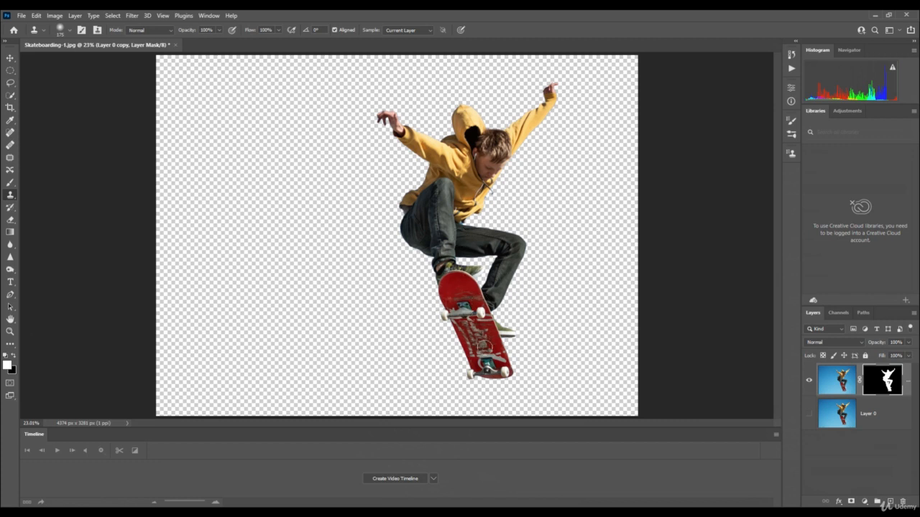
pyautogui.click(21, 15)
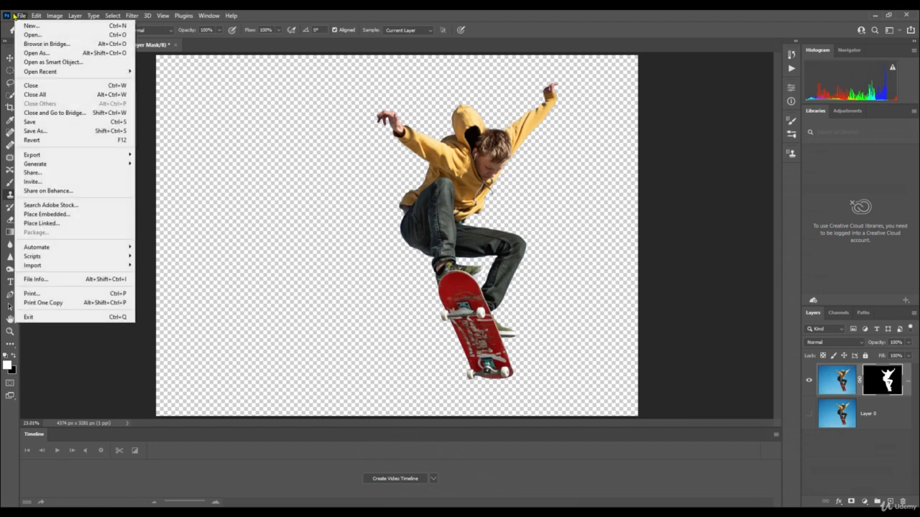
pyautogui.click(43, 132)
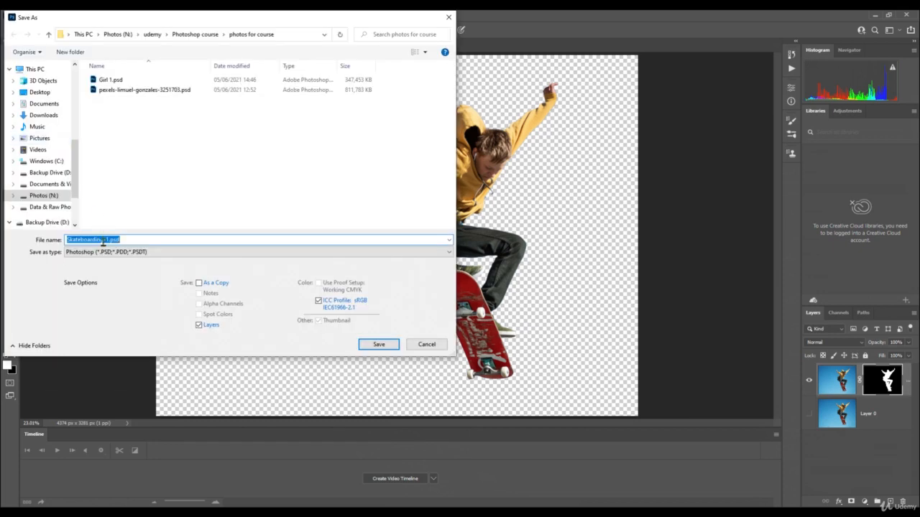
pyautogui.click(107, 252)
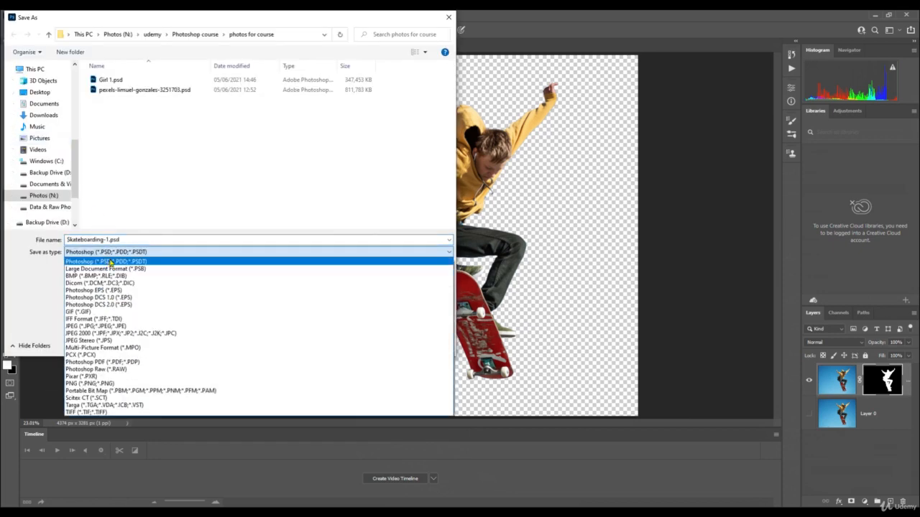
pyautogui.click(104, 384)
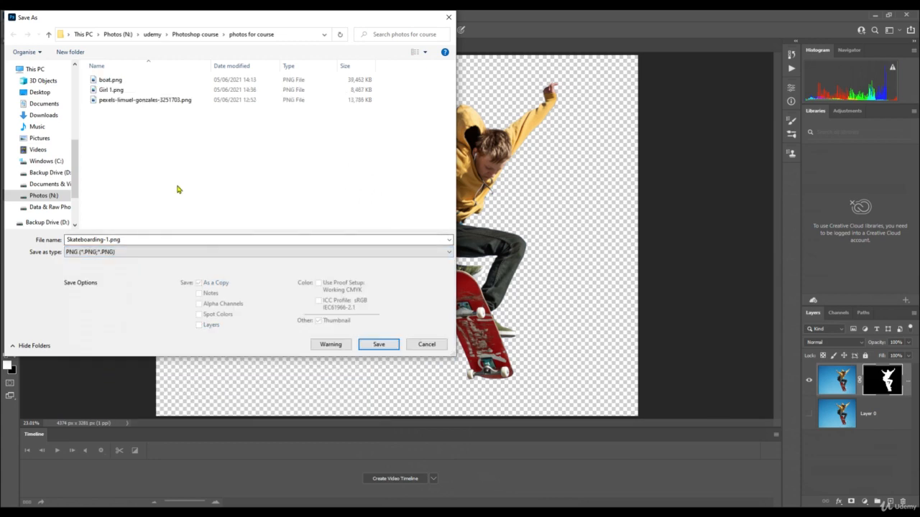
pyautogui.click(379, 344)
pyautogui.click(514, 160)
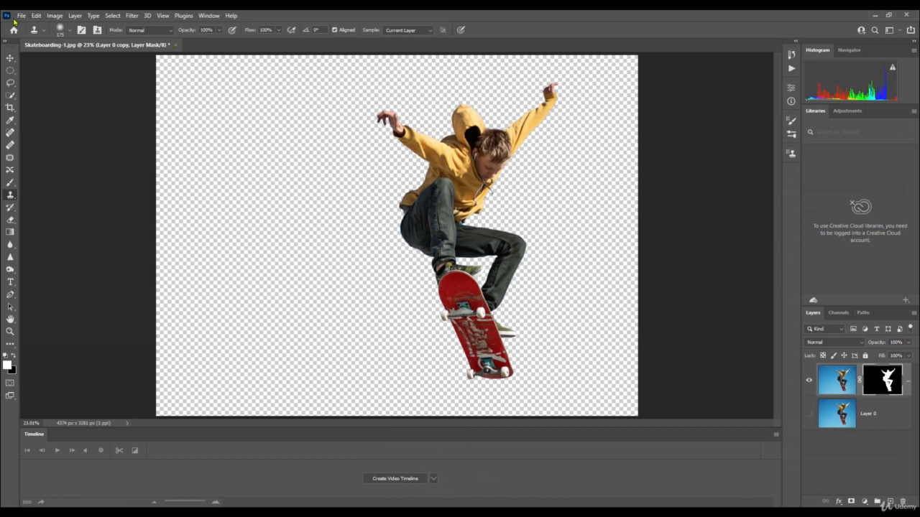
# Open boat.jpg from the photos for course folder
pyautogui.click(21, 16)
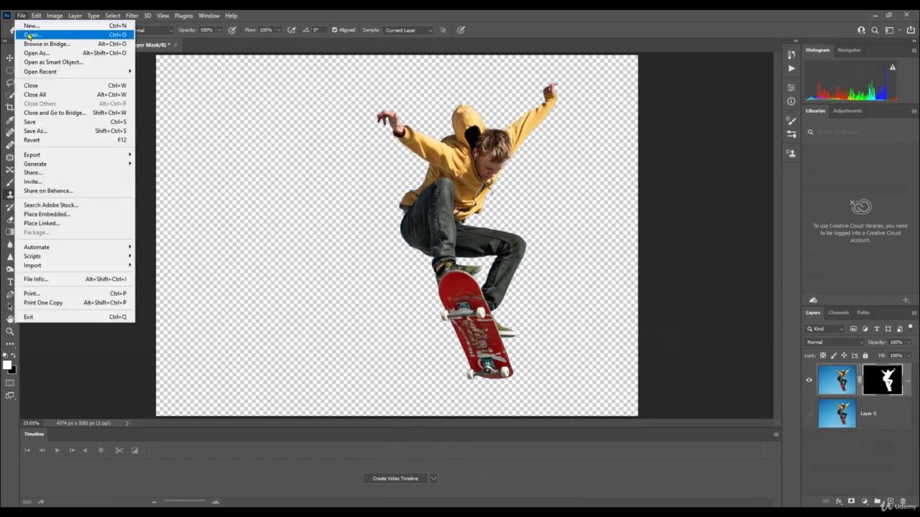
pyautogui.click(31, 34)
pyautogui.scroll(-2, 205, 182)
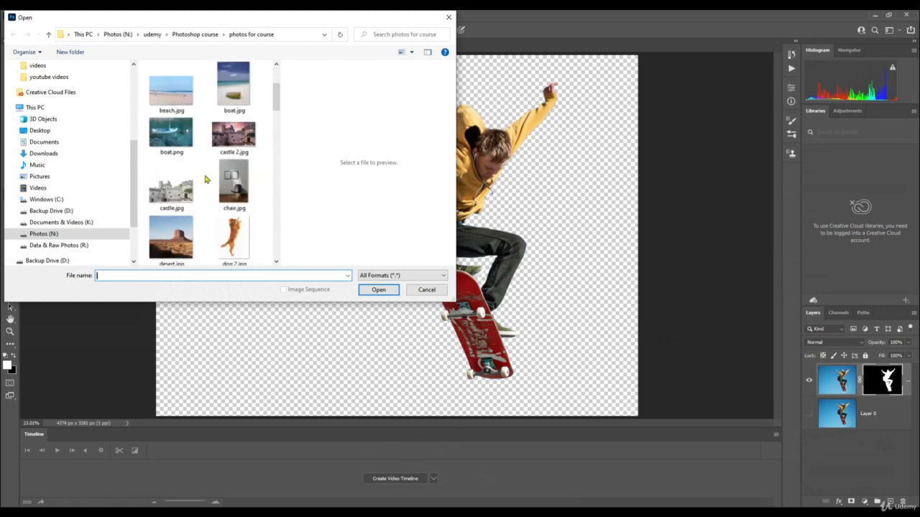
pyautogui.scroll(-10, 205, 180)
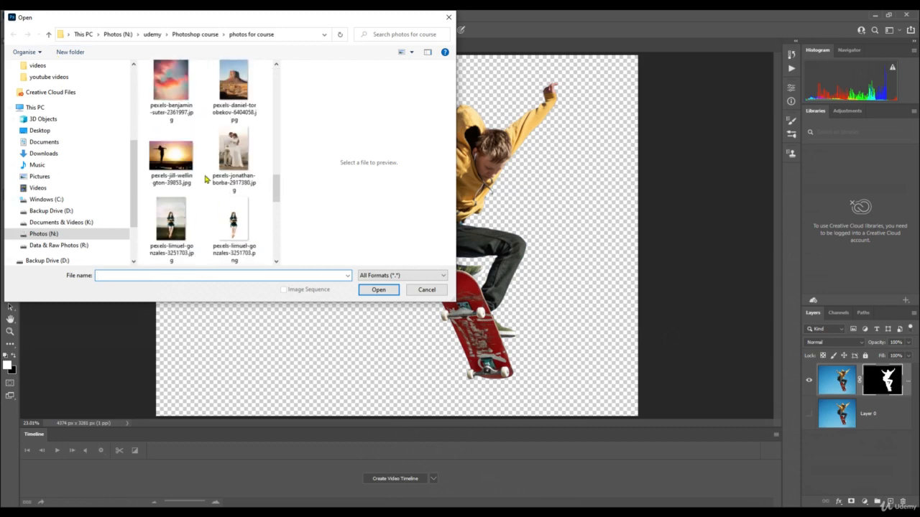
pyautogui.scroll(-8, 205, 180)
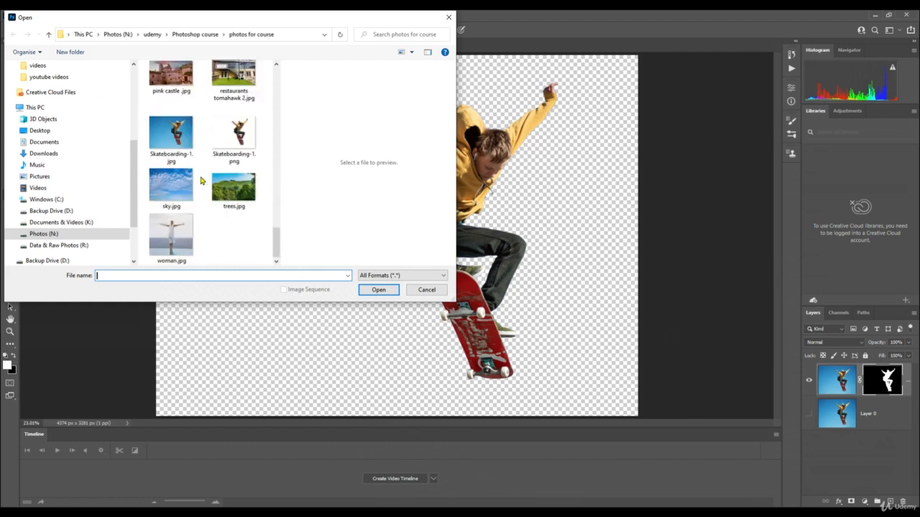
pyautogui.scroll(20, 201, 181)
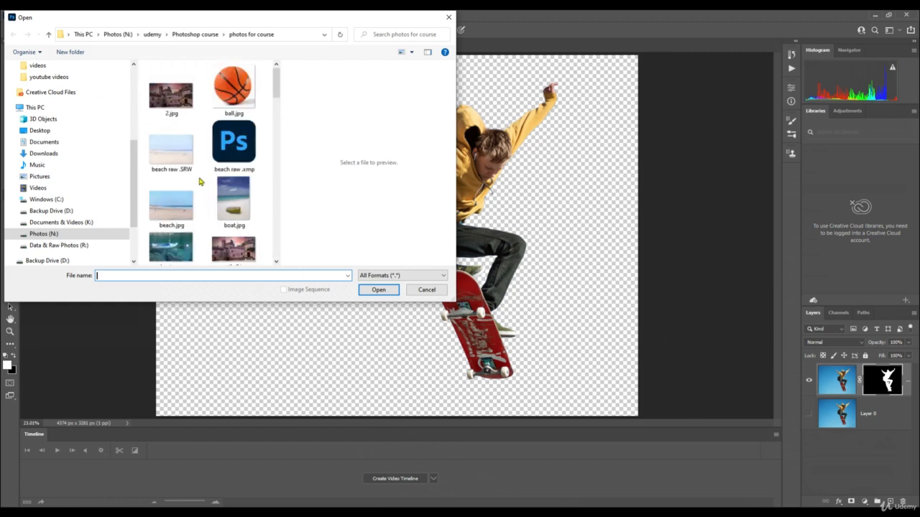
pyautogui.scroll(-1, 200, 181)
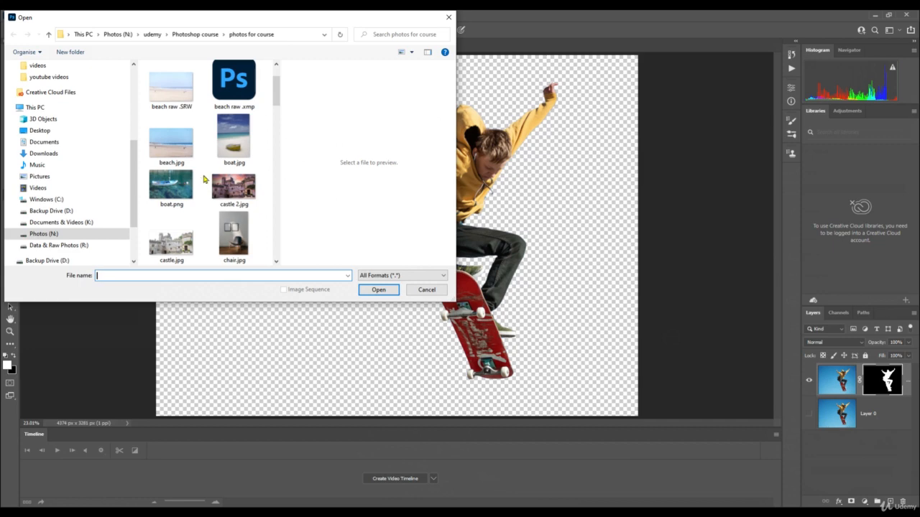
pyautogui.doubleClick(237, 147)
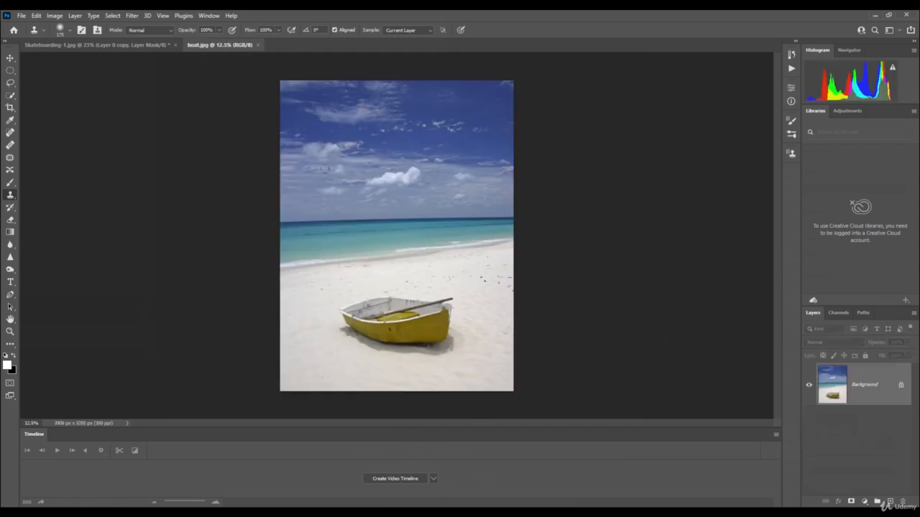
# Copy the entire boat.jpg image and paste it into the Skateboarding-1.jpg document as a new layer
pyautogui.click(87, 46)
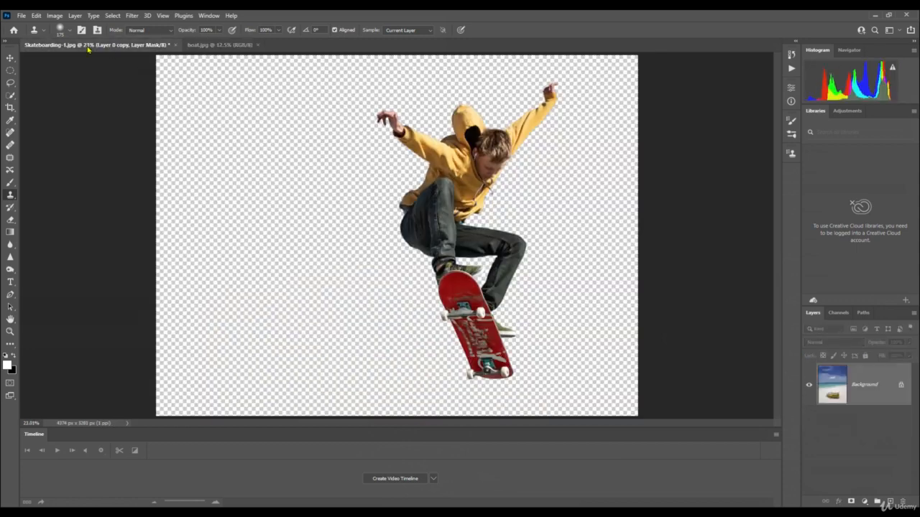
pyautogui.click(197, 45)
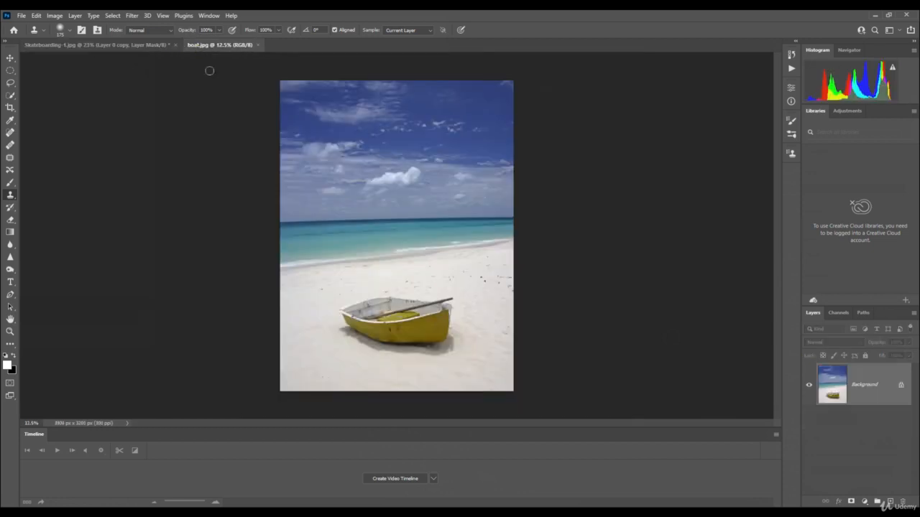
pyautogui.click(113, 16)
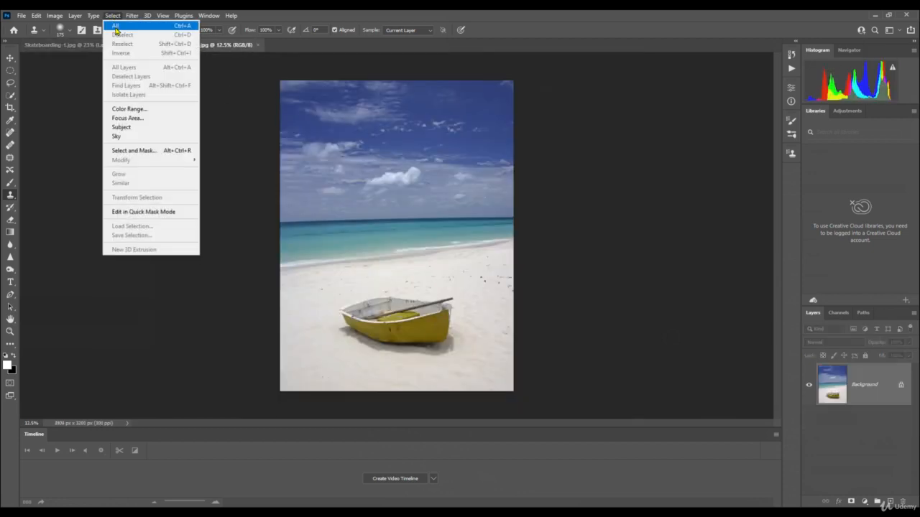
pyautogui.click(114, 25)
pyautogui.click(36, 15)
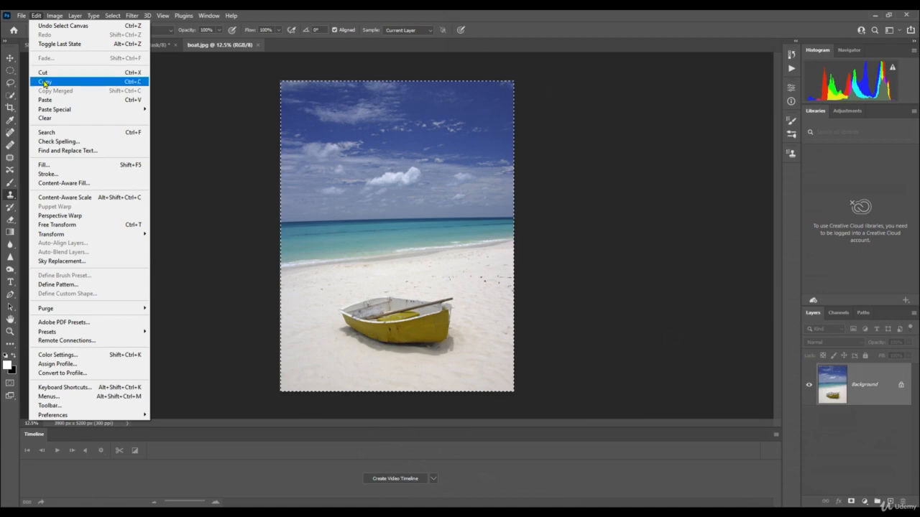
pyautogui.click(44, 82)
pyautogui.click(94, 48)
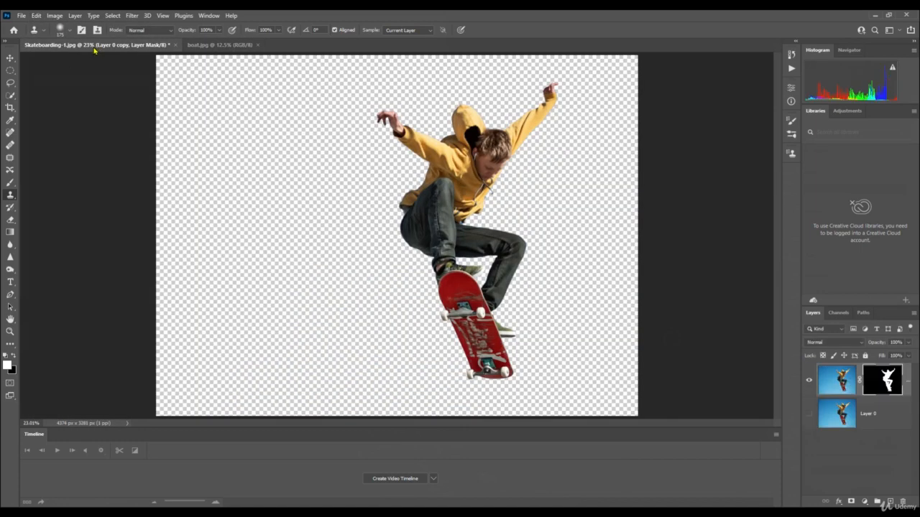
pyautogui.click(36, 15)
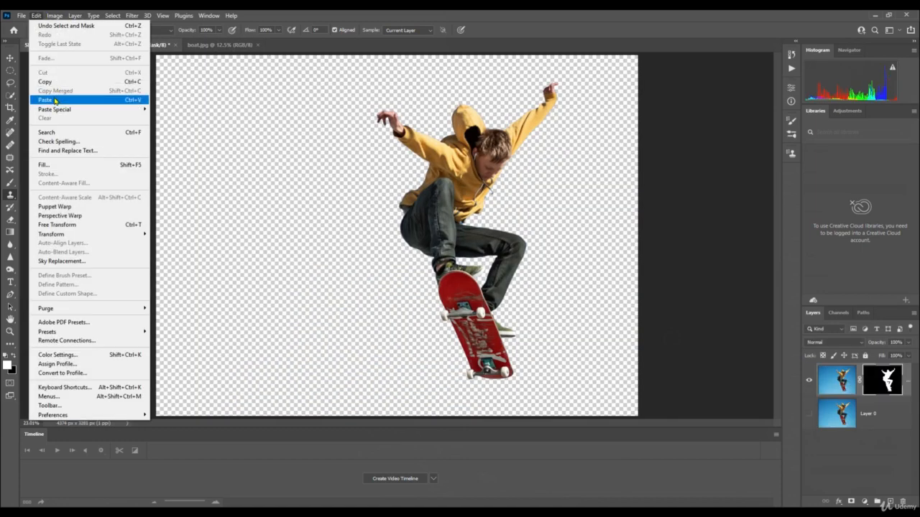
pyautogui.click(55, 100)
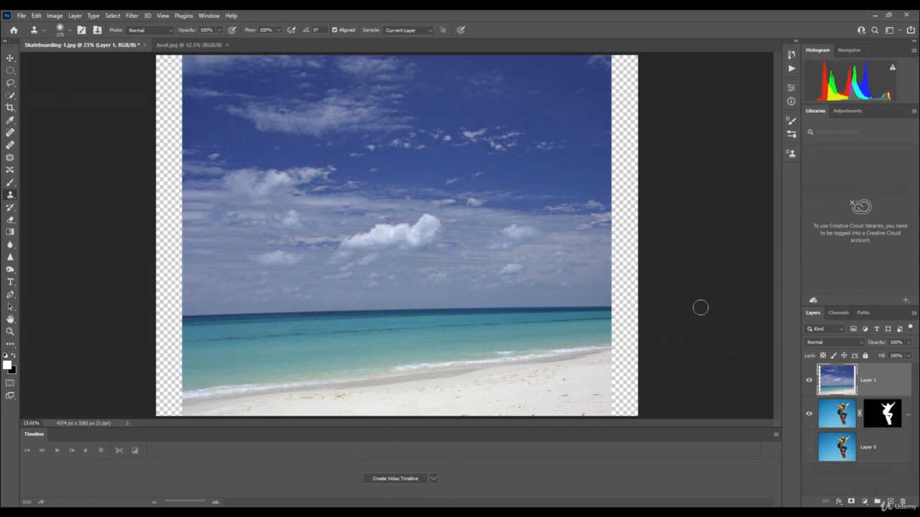
# Enlarge the pasted beach layer with Free Transform to about 119% so it extends beyond both sides of the canvas
pyautogui.hotkey('ctrl', 't')
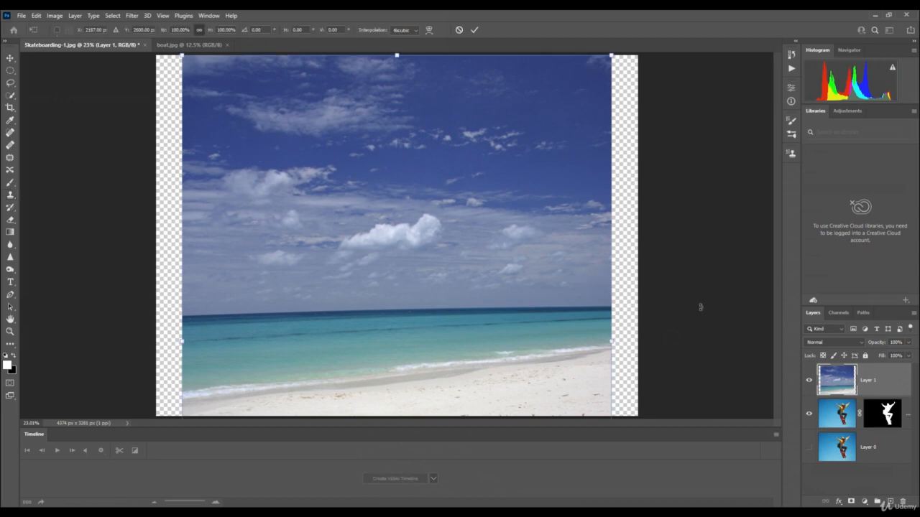
pyautogui.scroll(-2, 698, 314)
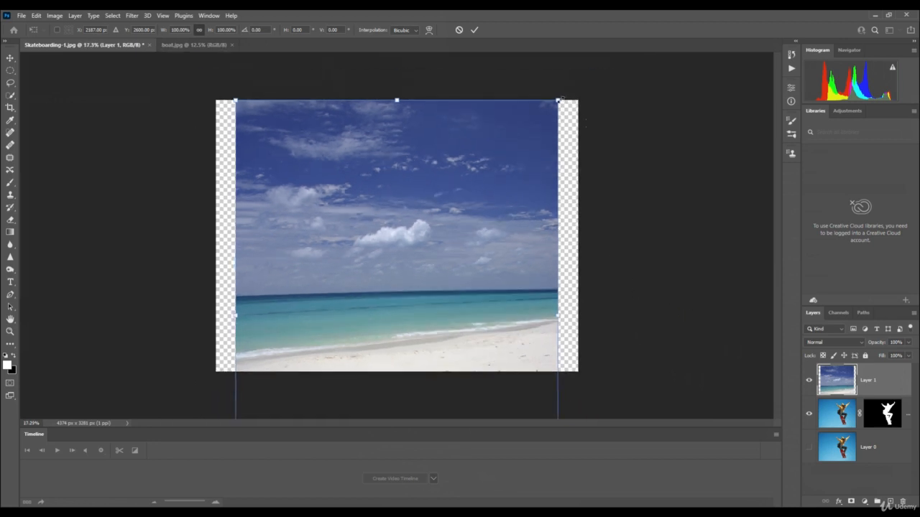
pyautogui.moveTo(560, 99); pyautogui.dragTo(586, 63)
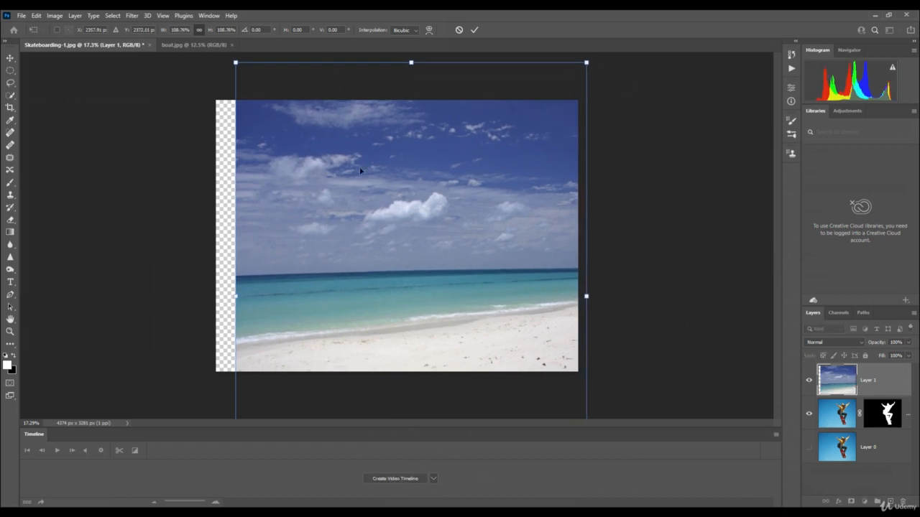
pyautogui.moveTo(231, 299); pyautogui.dragTo(204, 298)
pyautogui.hotkey('ctrl', '0')
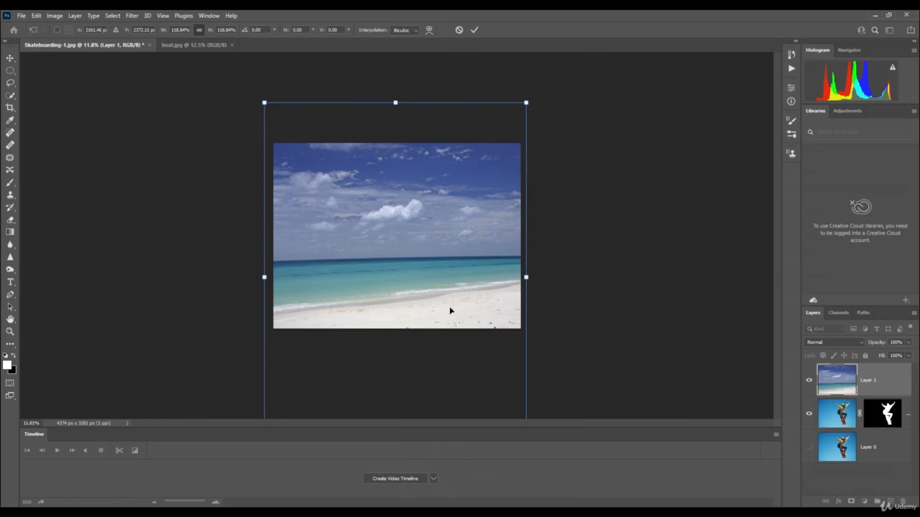
pyautogui.hotkey('ctrl', '-')
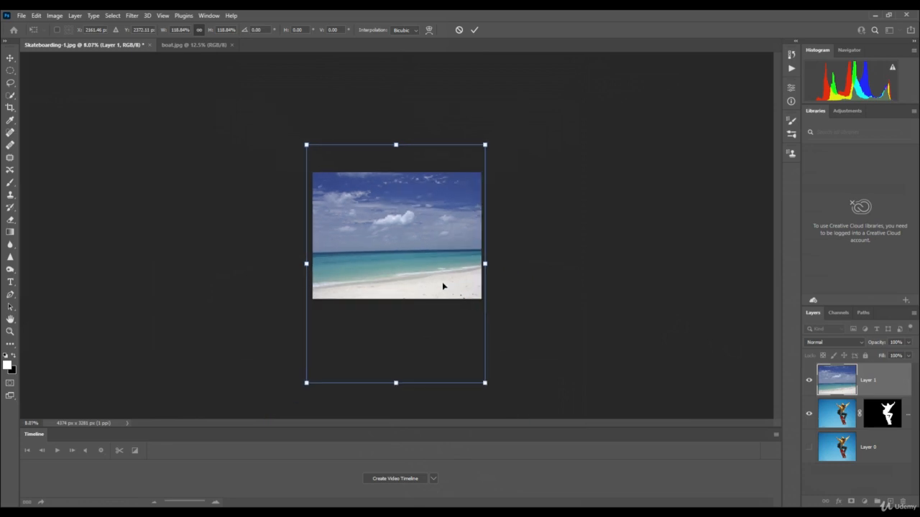
# Shift the beach layer upward to bring the yellow boat into frame, readjust its scale to about 118.6% and apply the transform
pyautogui.moveTo(447, 277); pyautogui.dragTo(444, 205)
pyautogui.moveTo(491, 93); pyautogui.dragTo(472, 118)
pyautogui.moveTo(401, 219); pyautogui.dragTo(404, 214)
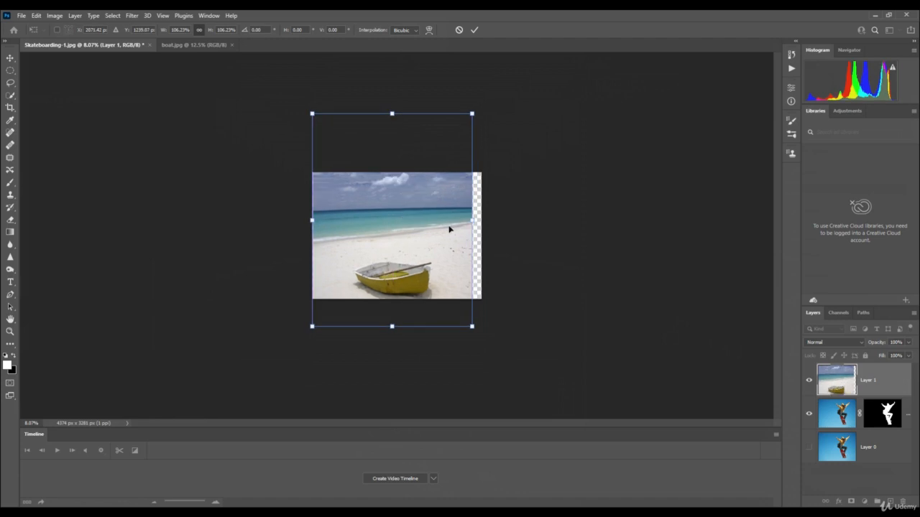
pyautogui.moveTo(469, 220); pyautogui.dragTo(489, 218)
pyautogui.moveTo(437, 239); pyautogui.dragTo(443, 230)
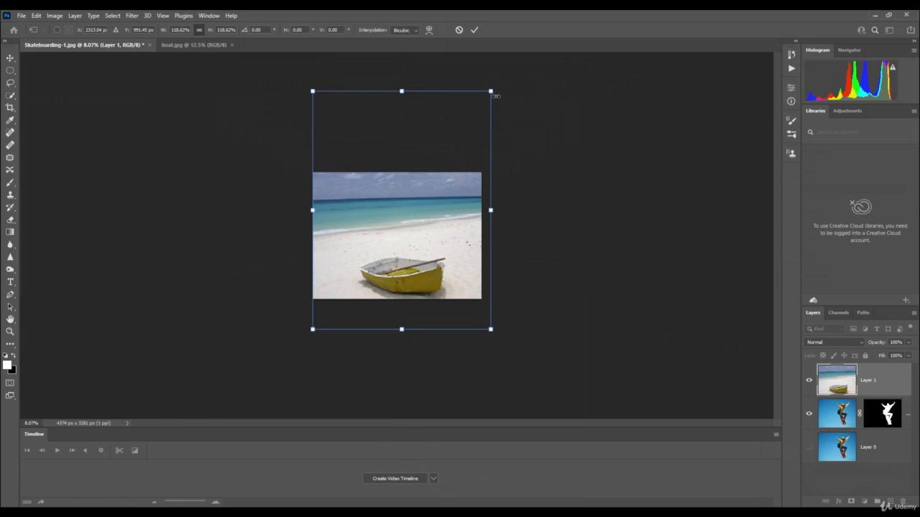
pyautogui.press('s')
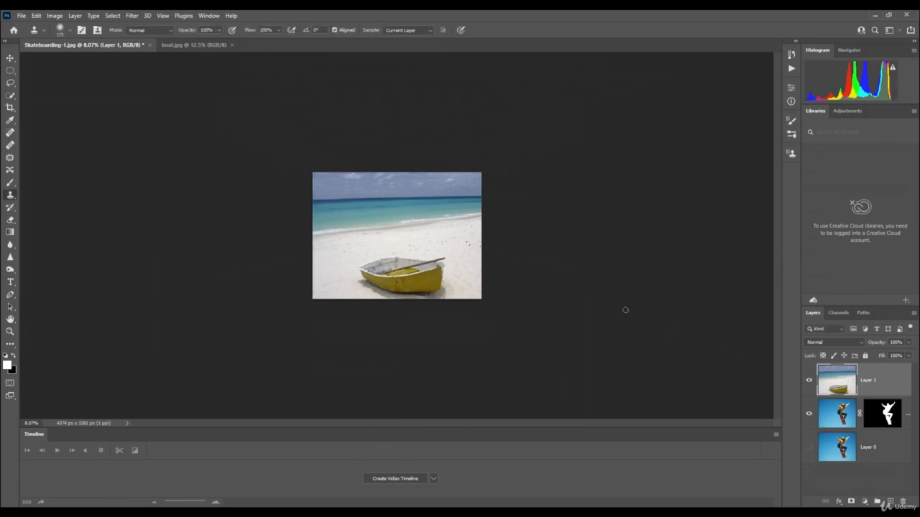
# Move the beach layer between the masked skateboarder cutout and the hidden original layer
pyautogui.moveTo(879, 385); pyautogui.dragTo(867, 429)
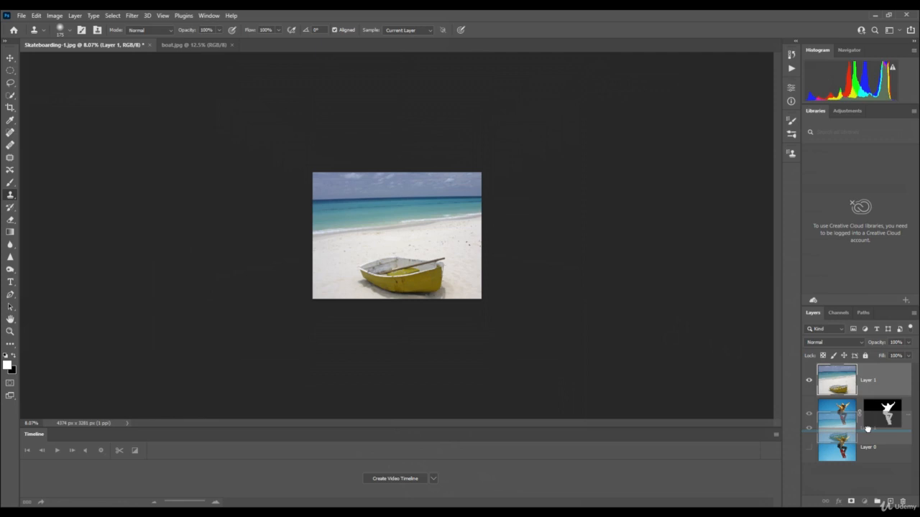
pyautogui.moveTo(867, 429); pyautogui.dragTo(869, 434)
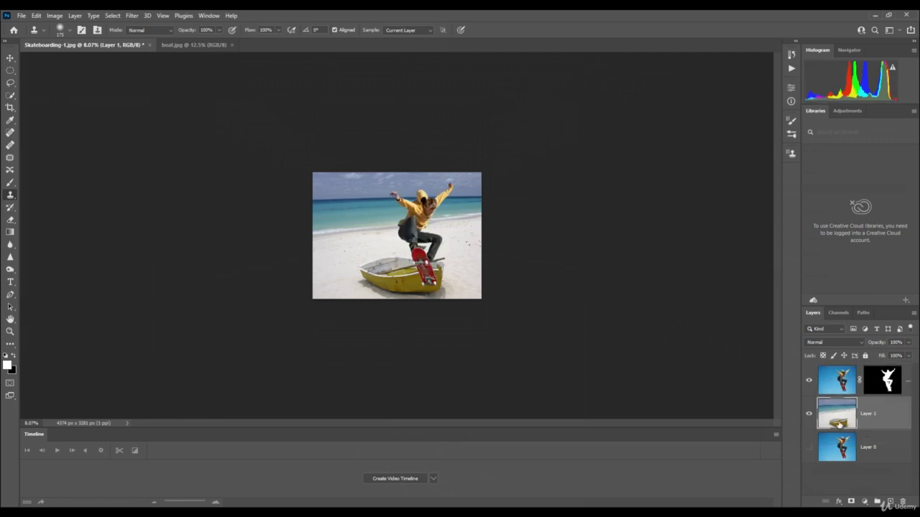
# Scale the masked skateboarder layer to about 75% and place it at the canvas's upper-right corner, with the skateboard above the boat
pyautogui.click(835, 382)
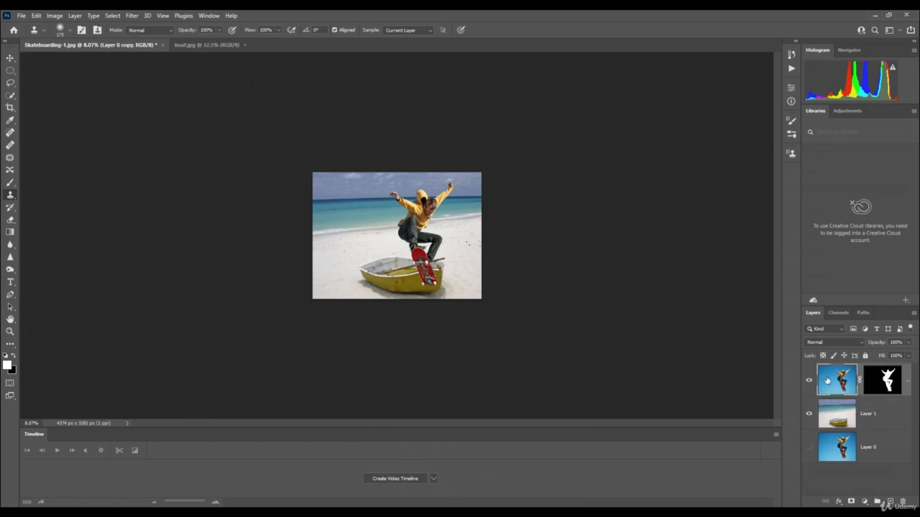
pyautogui.hotkey('ctrl', 't')
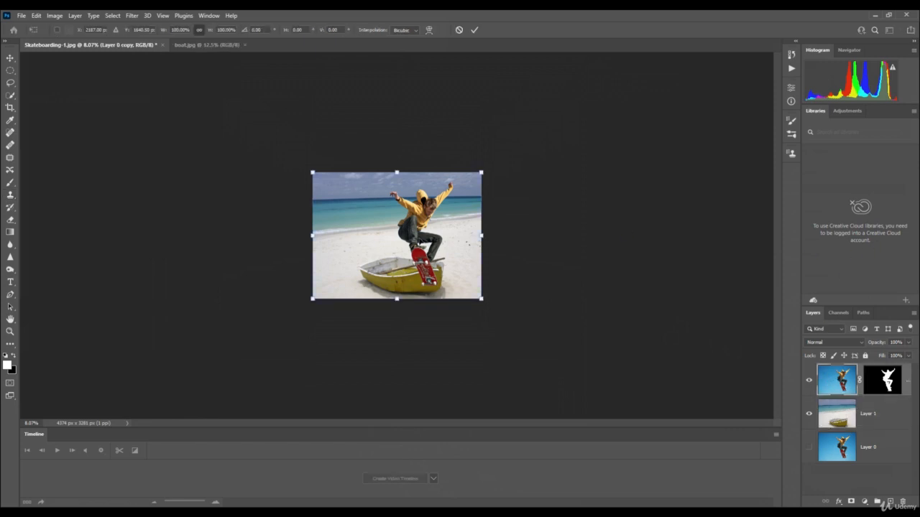
pyautogui.moveTo(424, 228); pyautogui.dragTo(429, 198)
pyautogui.moveTo(486, 141); pyautogui.dragTo(443, 173)
pyautogui.moveTo(415, 229); pyautogui.dragTo(451, 229)
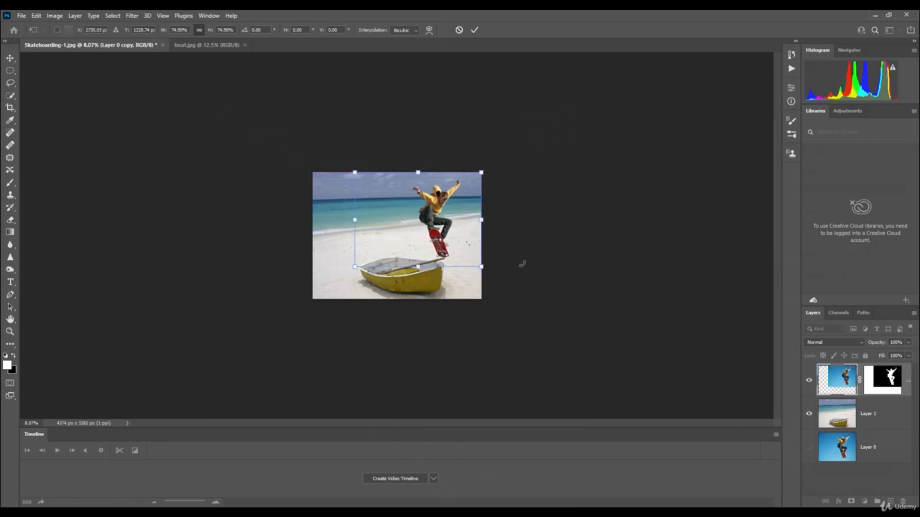
pyautogui.press('Return')
pyautogui.press('s')
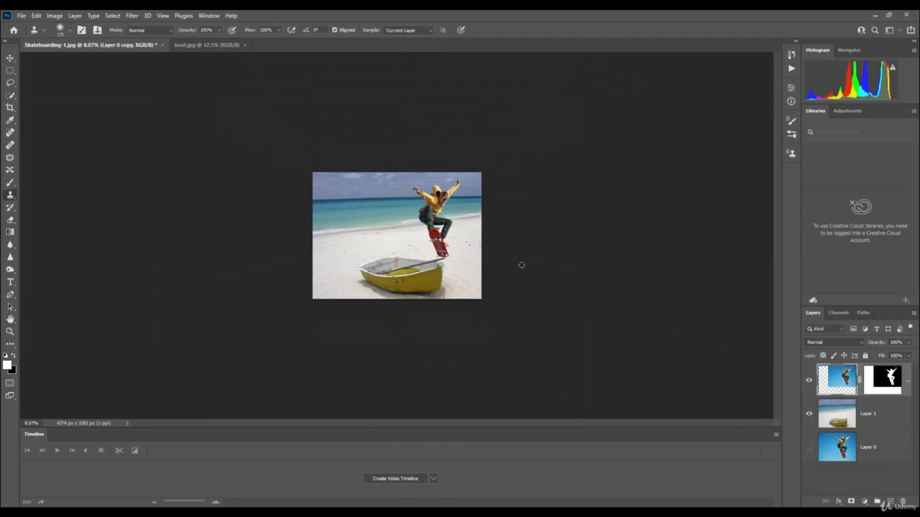
# Examine the finished composite as a whole and close up, checking the cutout edges around the skateboarder's body, shoes and skateboard
pyautogui.scroll(11, 479, 238)
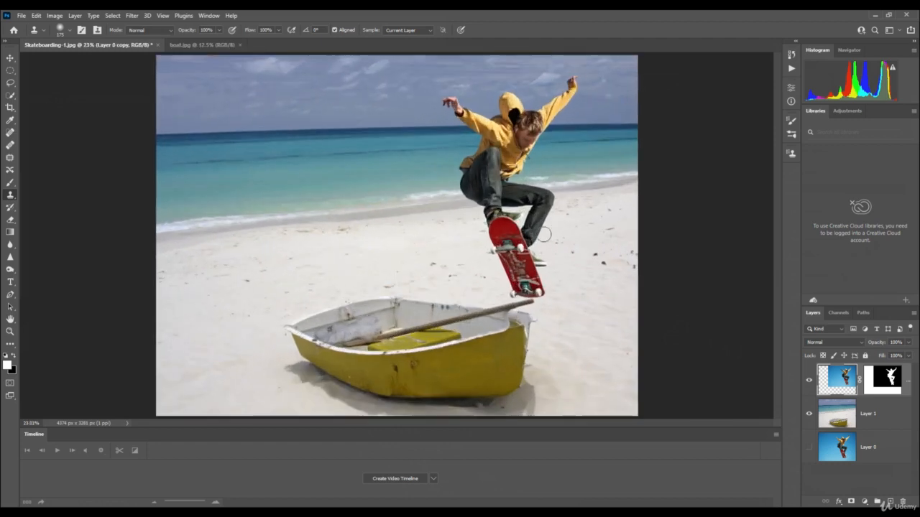
pyautogui.scroll(-4, 554, 227)
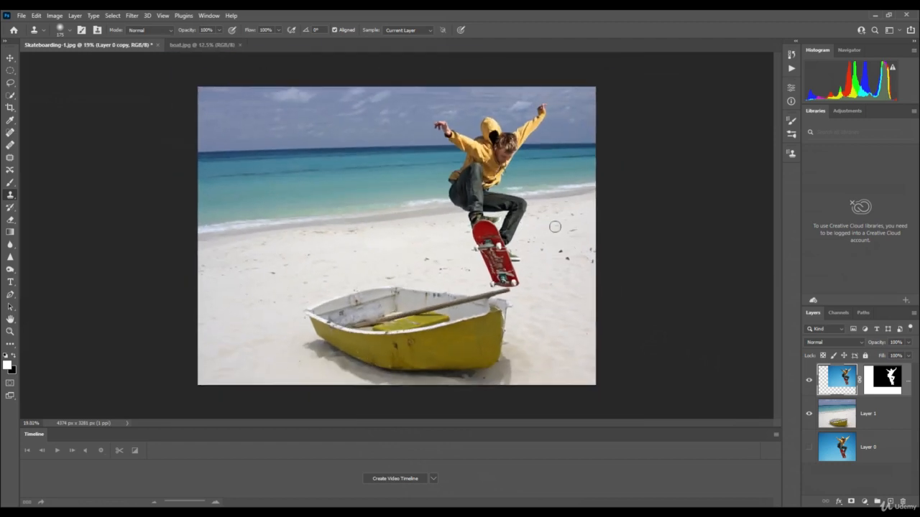
pyautogui.scroll(-1, 521, 230)
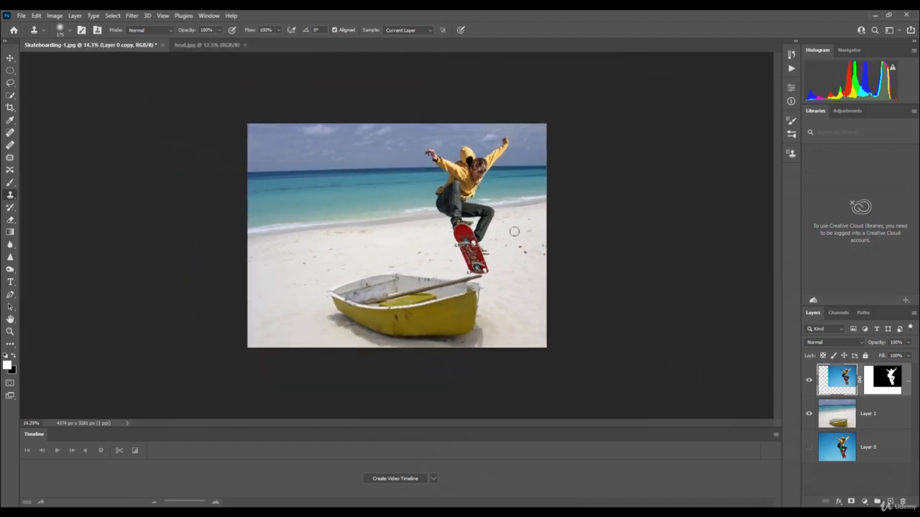
pyautogui.scroll(2, 510, 291)
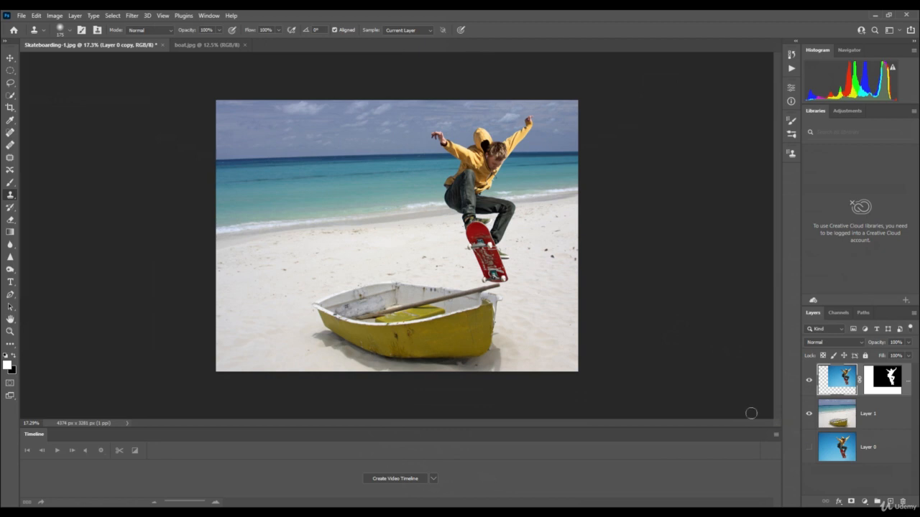
pyautogui.click(113, 16)
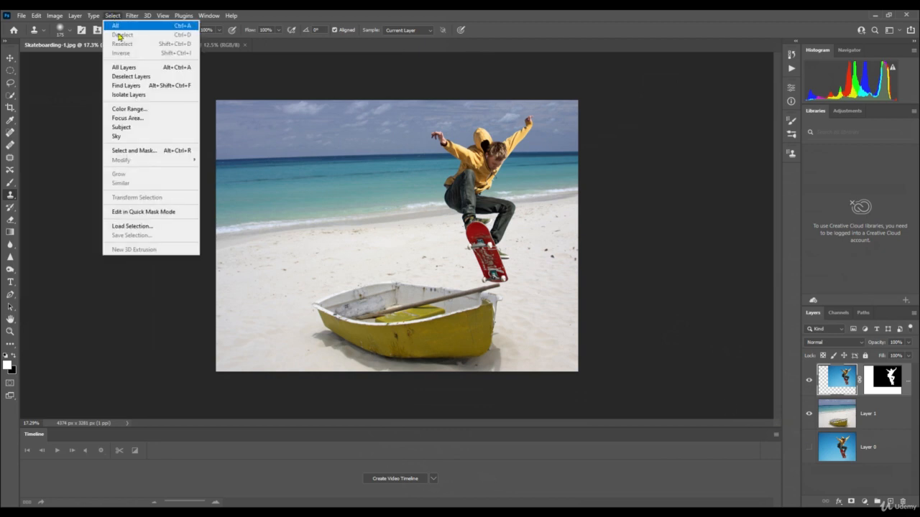
pyautogui.click(675, 114)
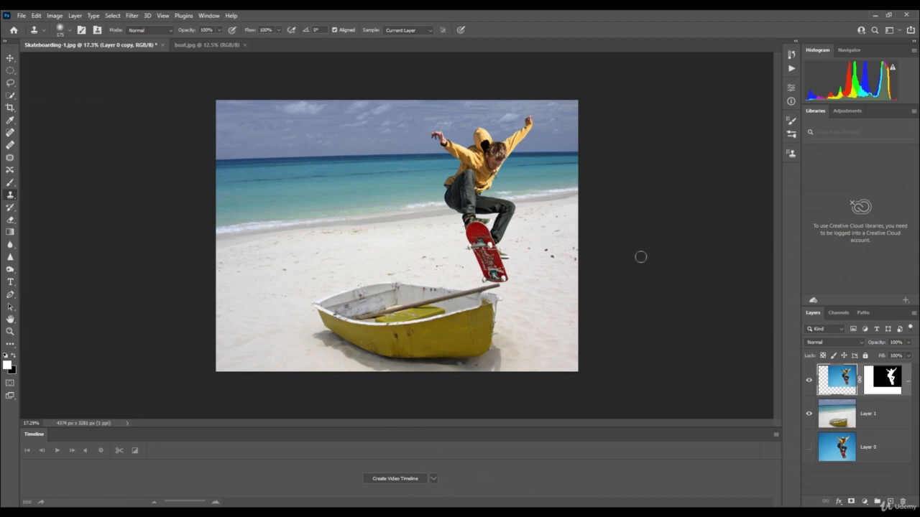
pyautogui.scroll(2, 477, 171)
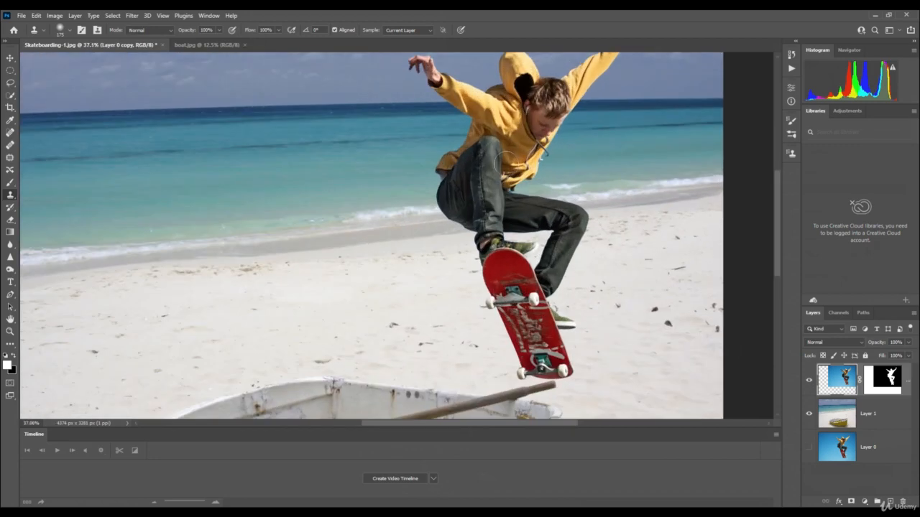
pyautogui.scroll(-3, 508, 160)
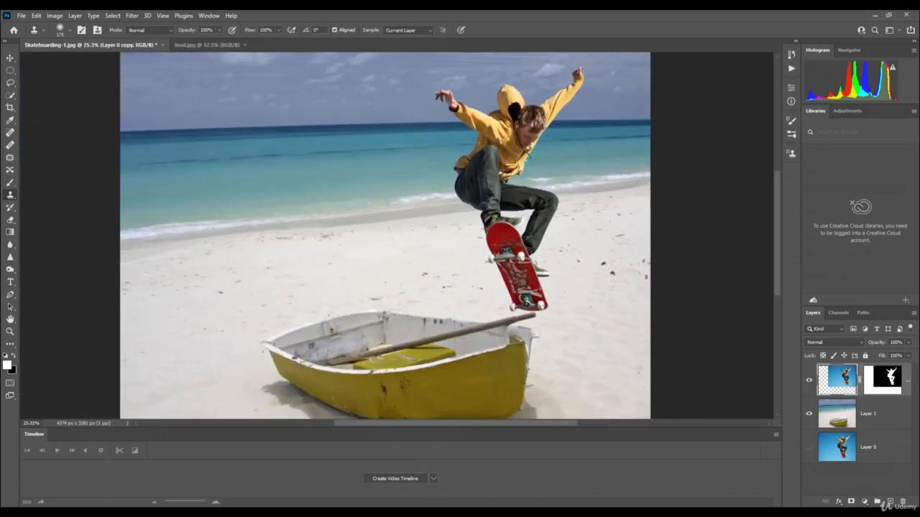
pyautogui.scroll(2, 457, 157)
pyautogui.scroll(-3, 457, 157)
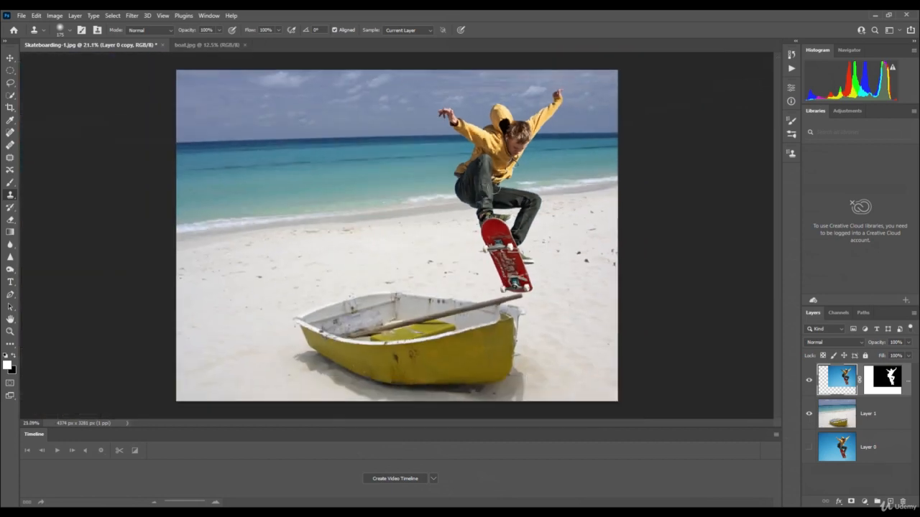
pyautogui.scroll(-1, 398, 237)
pyautogui.scroll(1, 485, 184)
pyautogui.scroll(1, 475, 191)
pyautogui.scroll(-2, 476, 192)
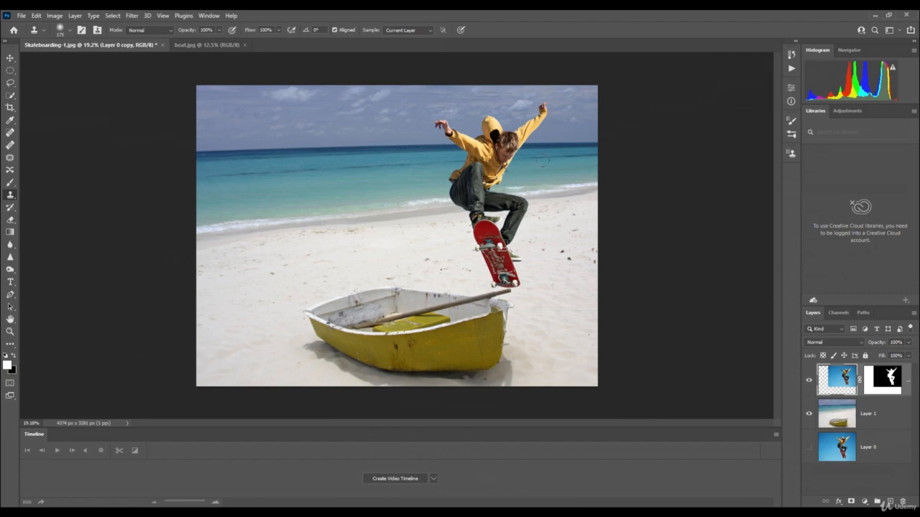
pyautogui.scroll(5, 517, 248)
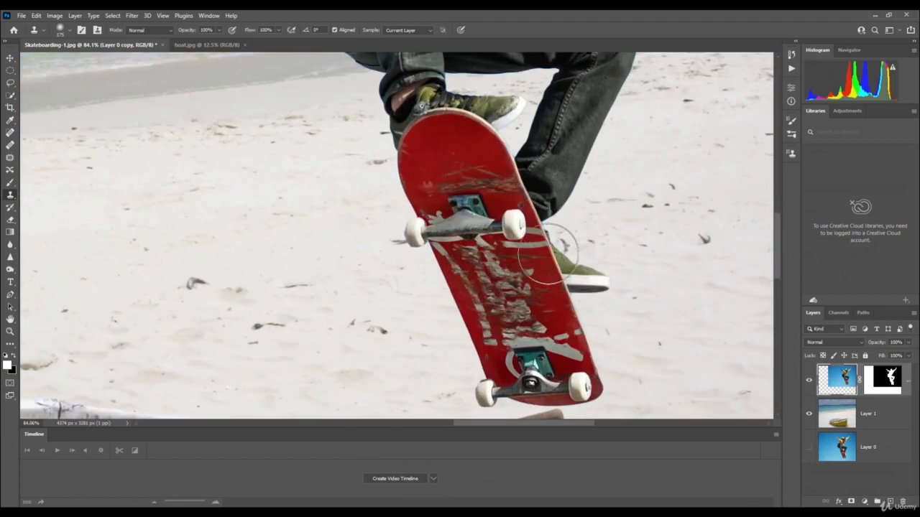
pyautogui.scroll(1, 531, 240)
pyautogui.scroll(-1, 514, 237)
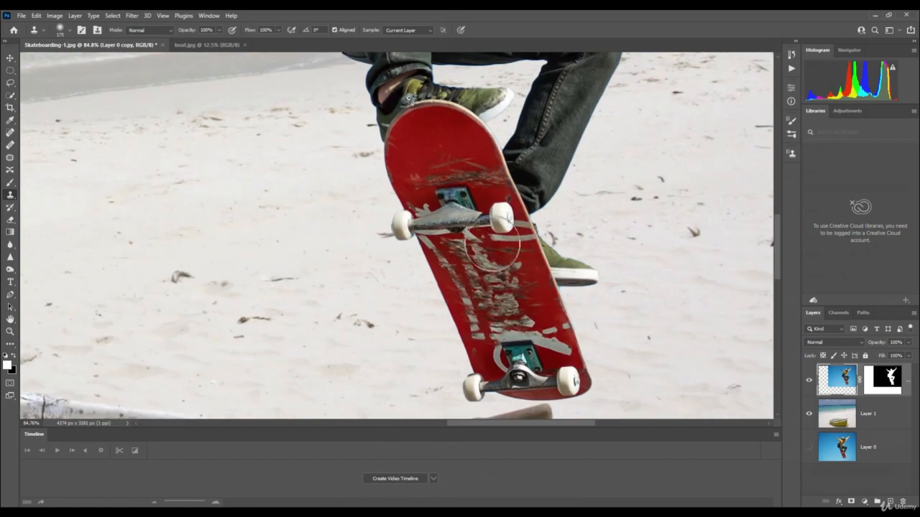
pyautogui.scroll(-3, 478, 219)
pyautogui.scroll(-1, 471, 208)
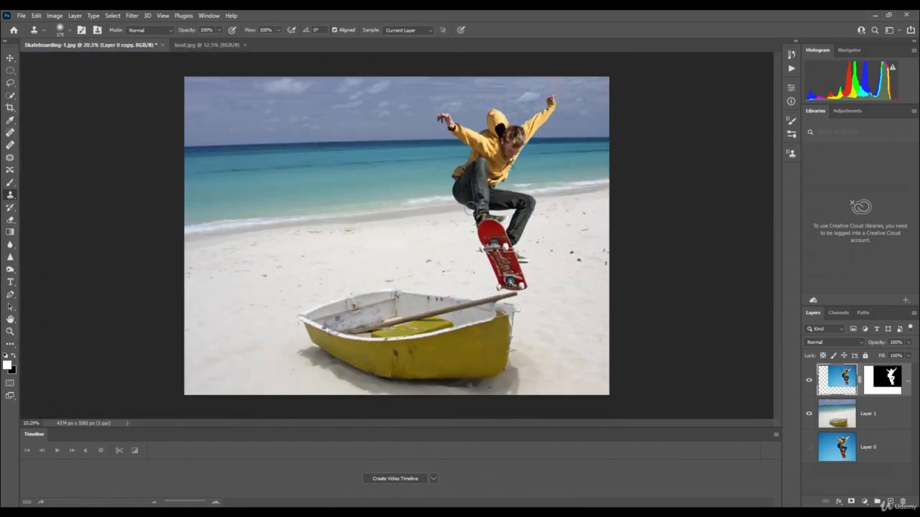
pyautogui.scroll(1, 497, 204)
pyautogui.scroll(-1, 507, 219)
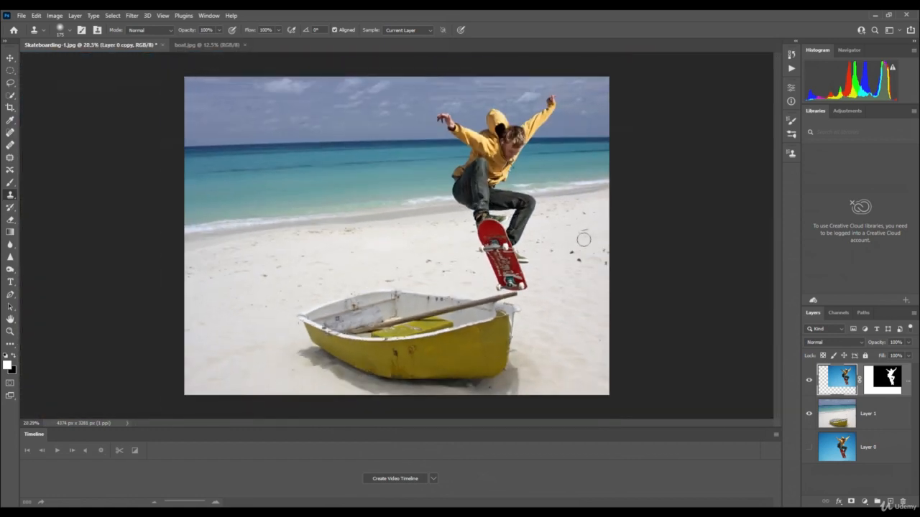